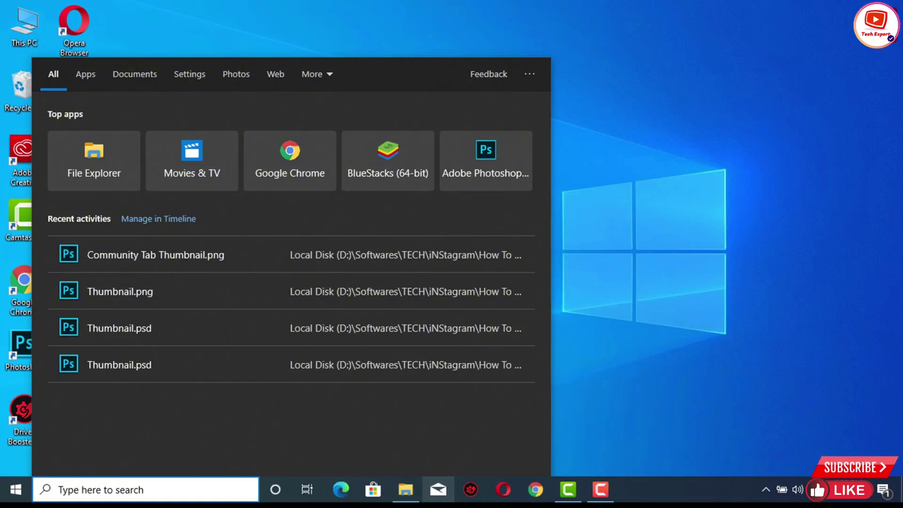
Step: Search Windows for "services", run the Services app as administrator and maximize its window
{"action": "type", "text": "ser"}
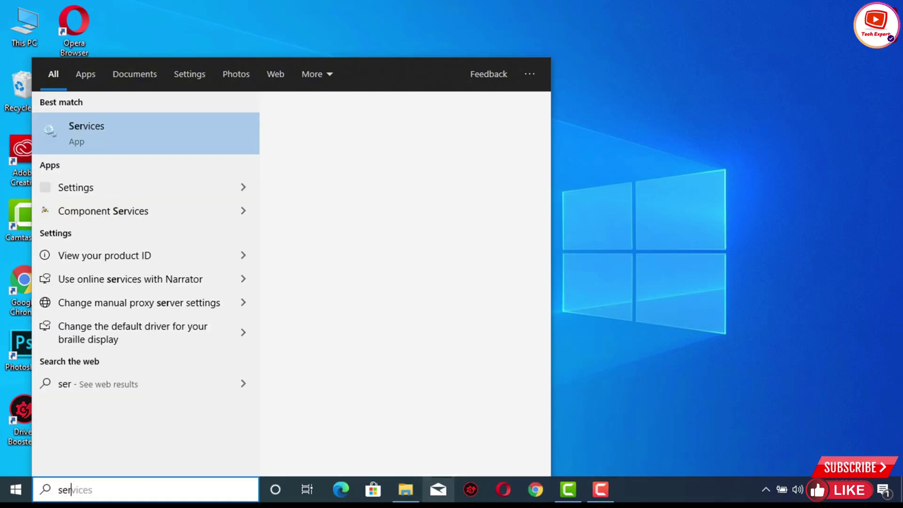
{"action": "type", "text": "vices"}
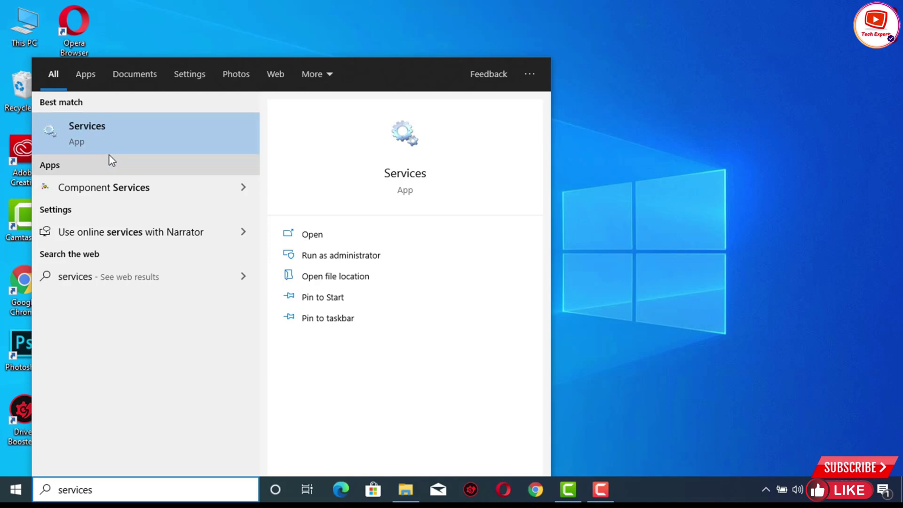
{"action": "right_click", "coordinate": [111, 137]}
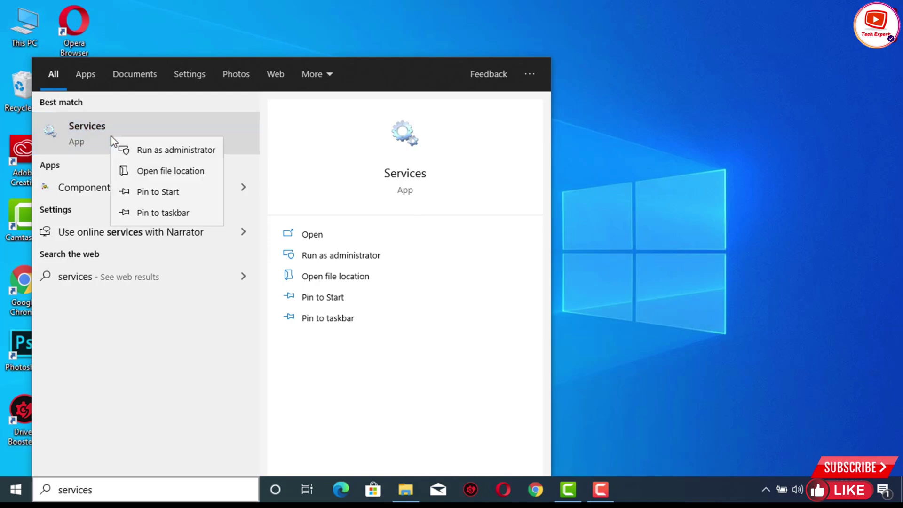
{"action": "left_click", "coordinate": [168, 150]}
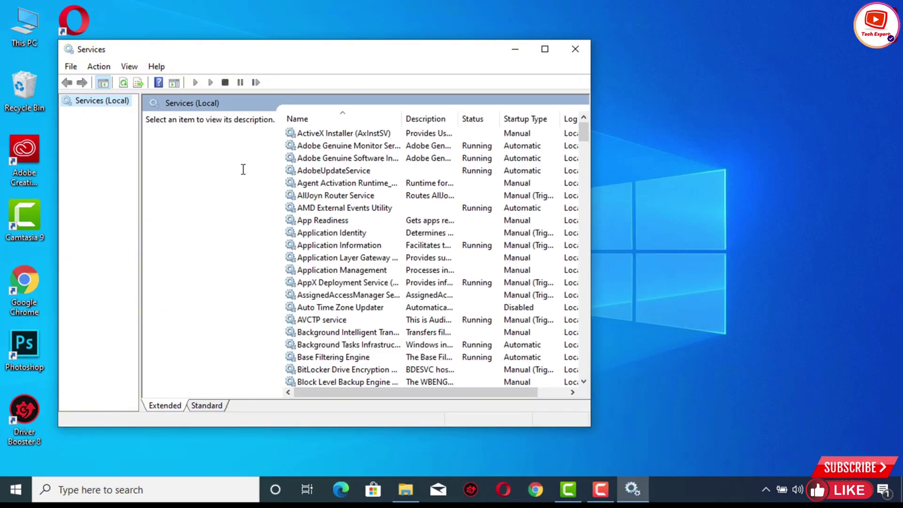
{"action": "left_click", "coordinate": [545, 49]}
Step: Find the WLAN AutoConfig service in the services list and open its properties
{"action": "scroll", "coordinate": [282, 393], "scroll_direction": "down", "scroll_amount": 18}
{"action": "scroll", "coordinate": [281, 337], "scroll_direction": "down", "scroll_amount": 7}
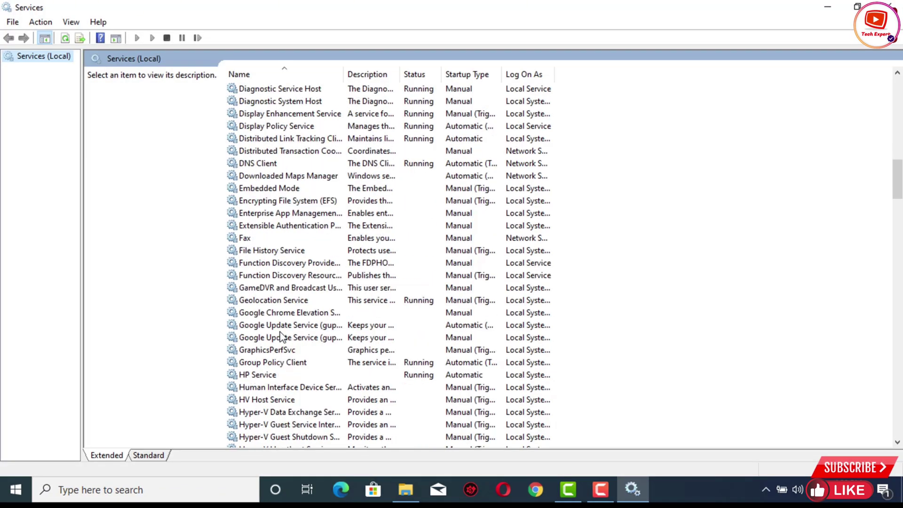
{"action": "scroll", "coordinate": [282, 337], "scroll_direction": "down", "scroll_amount": 20}
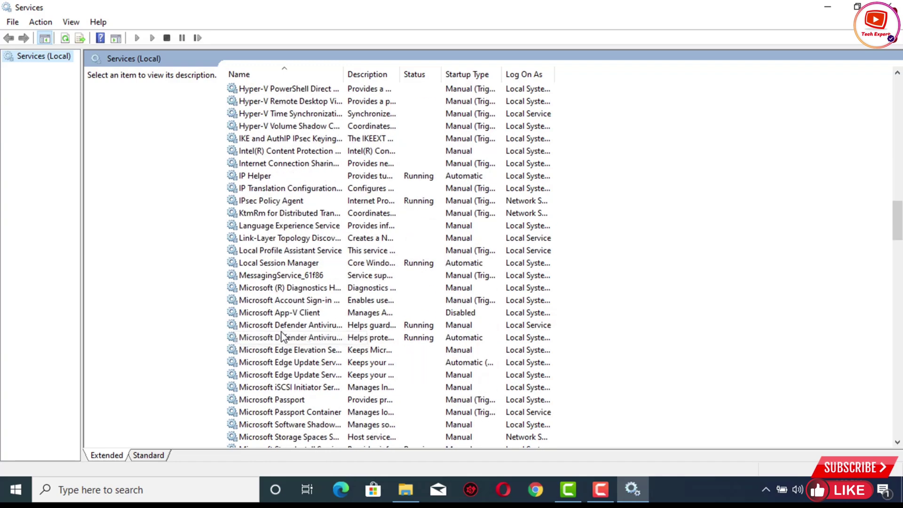
{"action": "scroll", "coordinate": [284, 336], "scroll_direction": "down", "scroll_amount": 20}
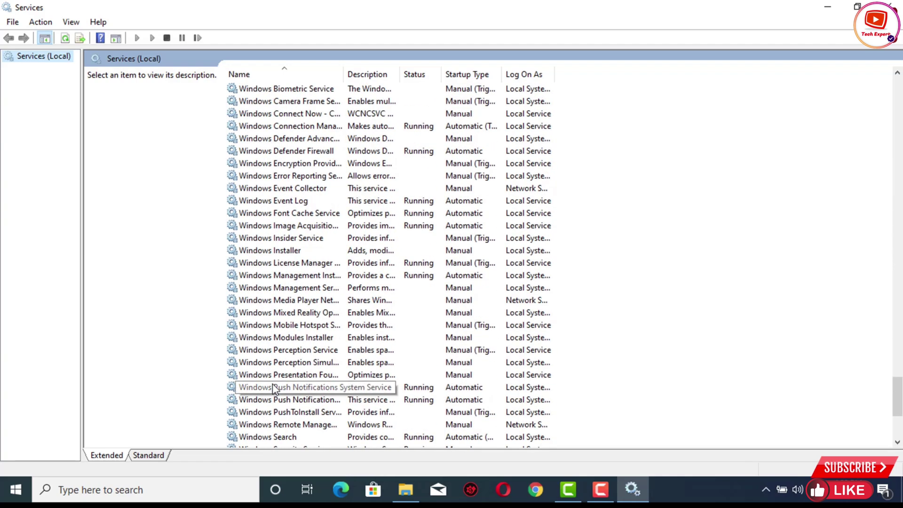
{"action": "scroll", "coordinate": [295, 341], "scroll_direction": "down", "scroll_amount": 5}
{"action": "left_click", "coordinate": [265, 337]}
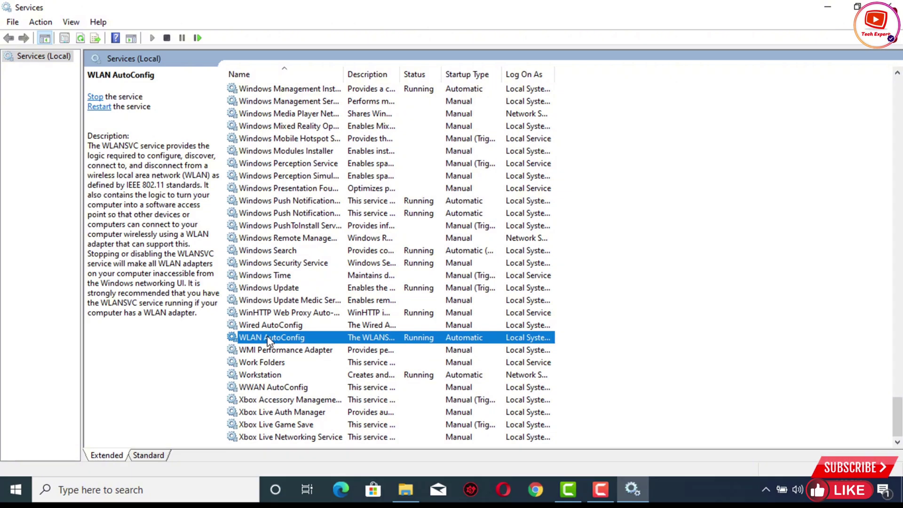
{"action": "right_click", "coordinate": [266, 337]}
{"action": "left_click", "coordinate": [308, 308]}
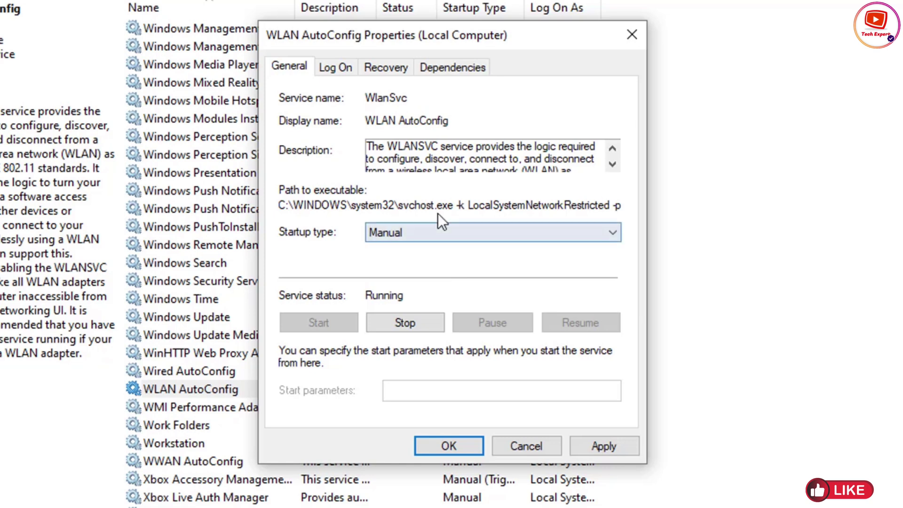
Step: Set the WLAN AutoConfig startup type to Automatic, apply the change and restart the service
{"action": "left_click", "coordinate": [438, 232]}
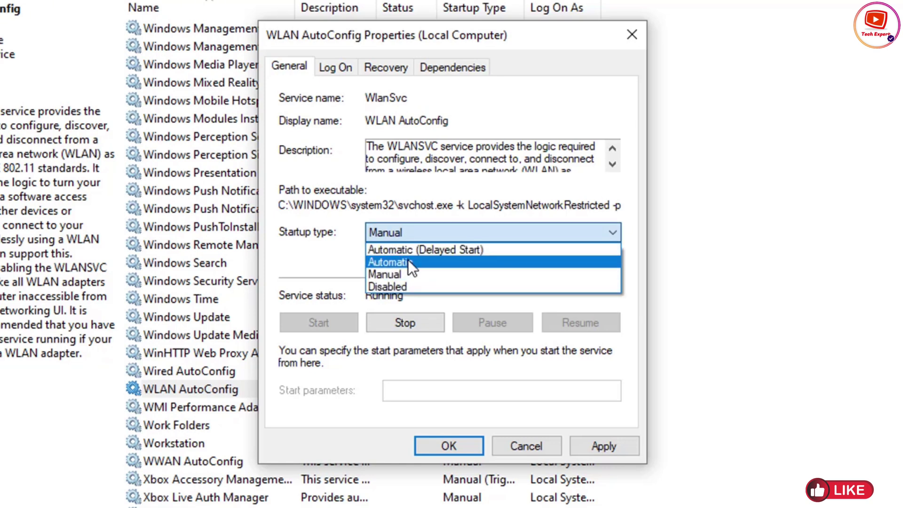
{"action": "left_click", "coordinate": [408, 262]}
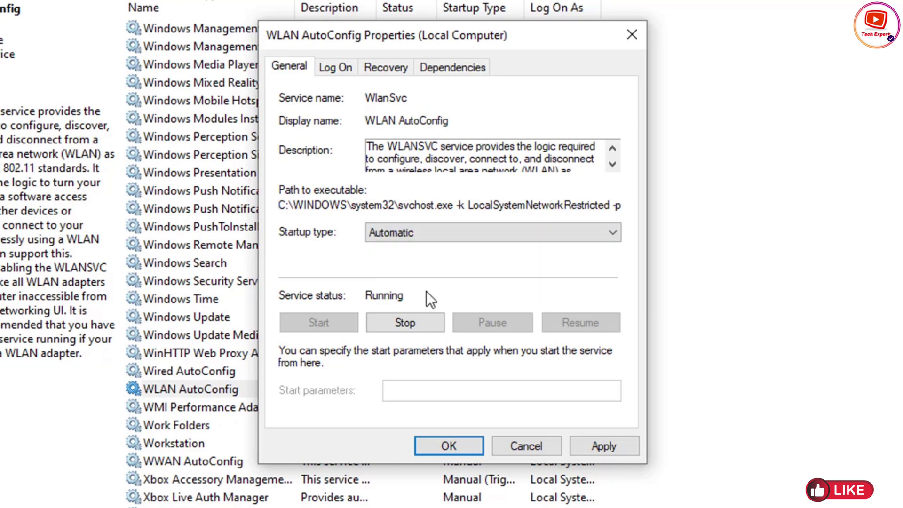
{"action": "left_click", "coordinate": [607, 446]}
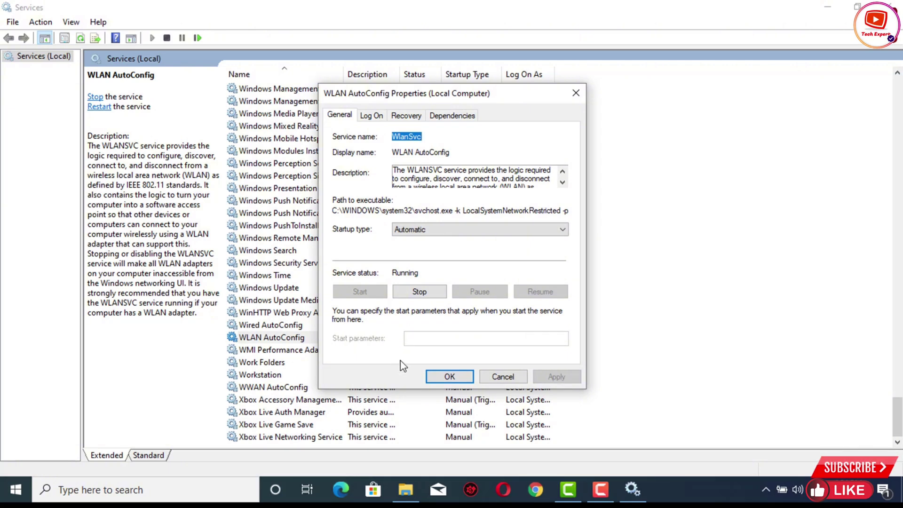
{"action": "left_click", "coordinate": [447, 377]}
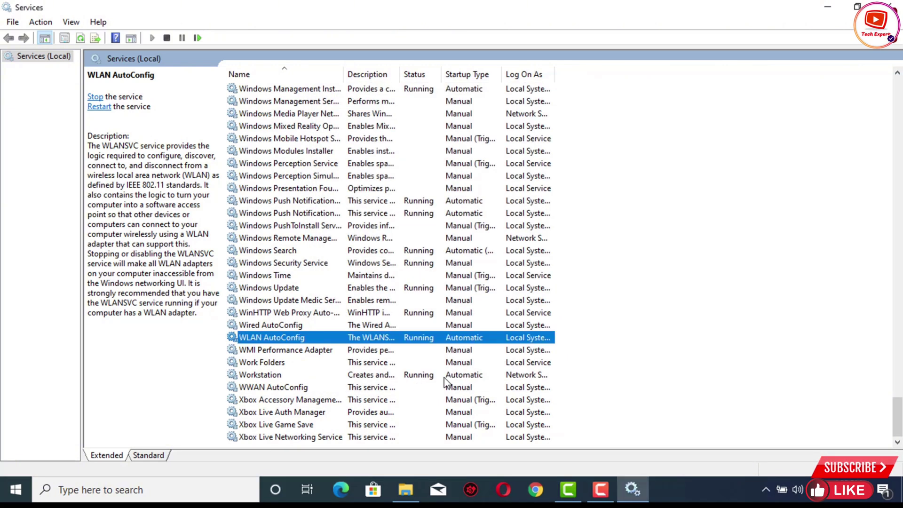
{"action": "left_click", "coordinate": [102, 107]}
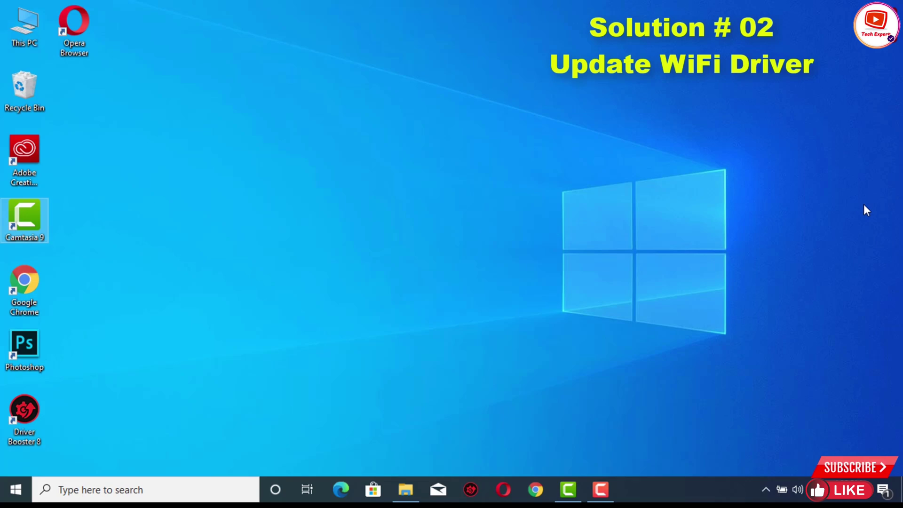
Step: Open Device Manager and expand the Network adapters category
{"action": "key", "text": "super"}
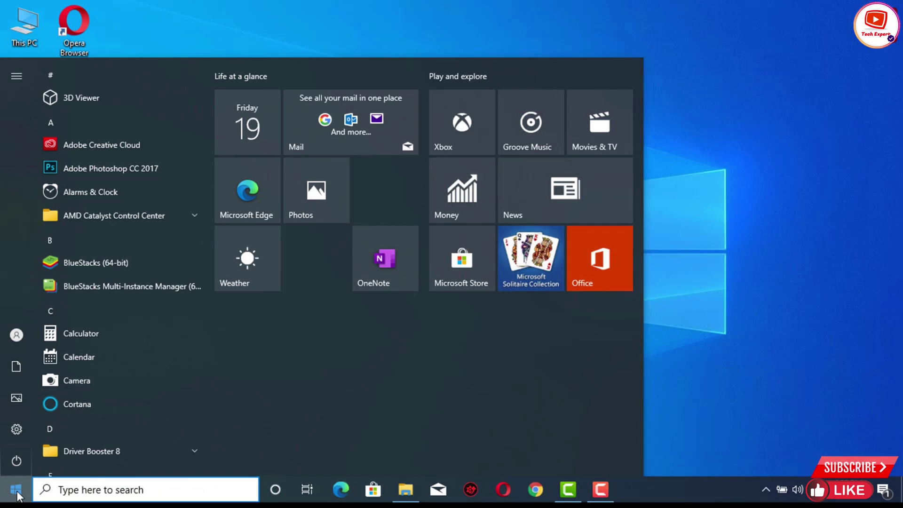
{"action": "right_click", "coordinate": [16, 491]}
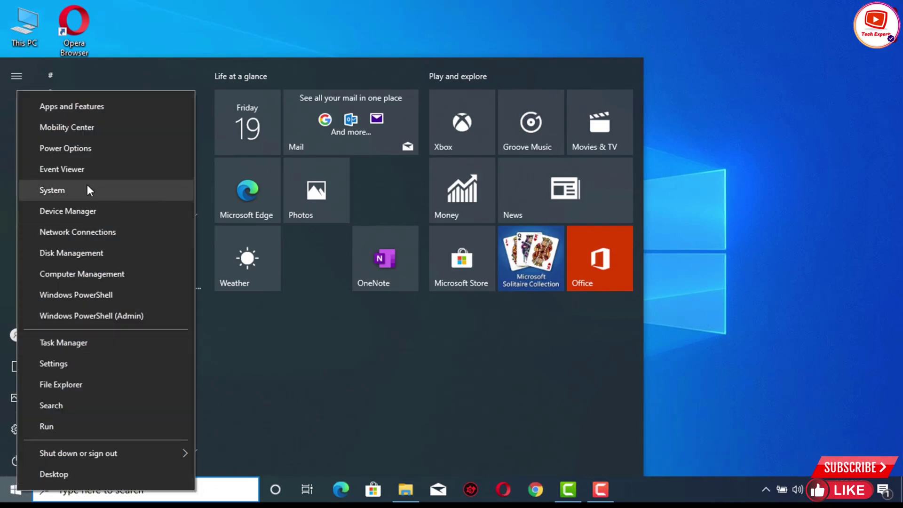
{"action": "left_click", "coordinate": [77, 208]}
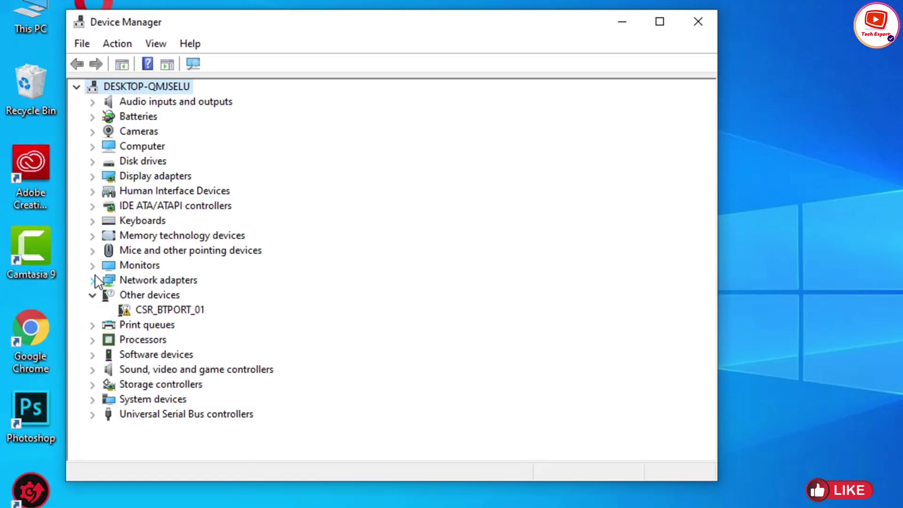
{"action": "left_click", "coordinate": [92, 280]}
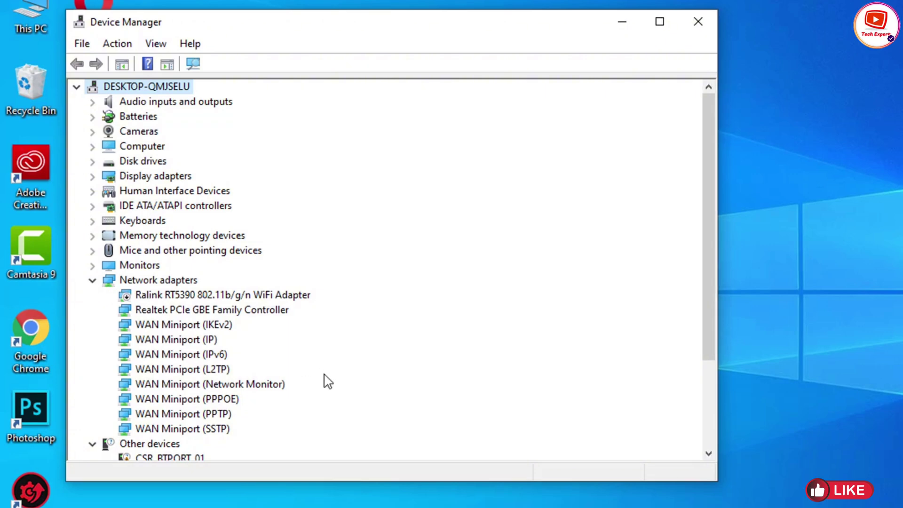
Step: Update the Ralink RT5390 WiFi adapter manually with the local driver "Ralink RT5390 802.11b/g/n WiFi Adapter (MediaTek, Inc.)"
{"action": "right_click", "coordinate": [199, 296]}
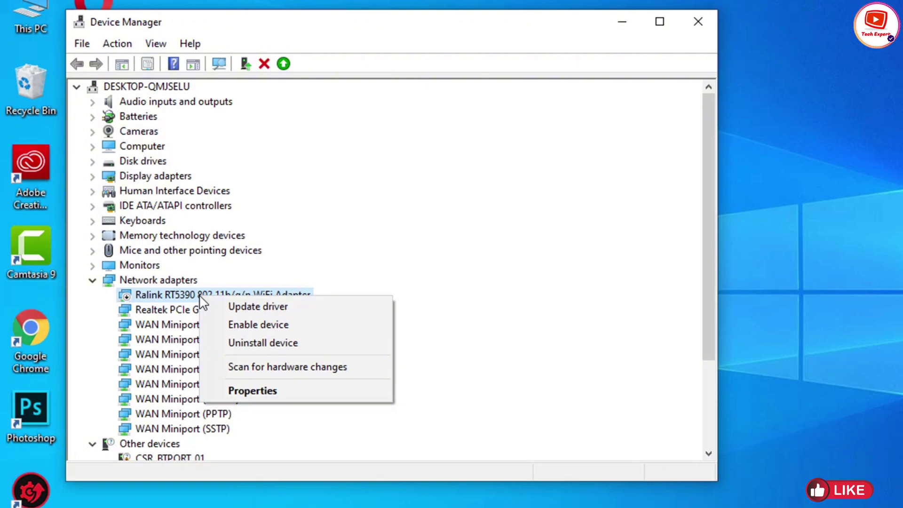
{"action": "left_click", "coordinate": [249, 308]}
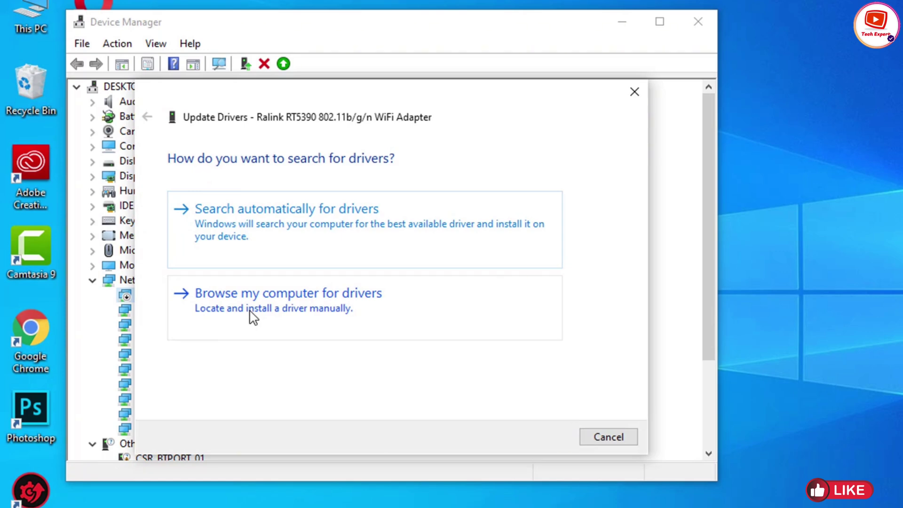
{"action": "left_click", "coordinate": [281, 298]}
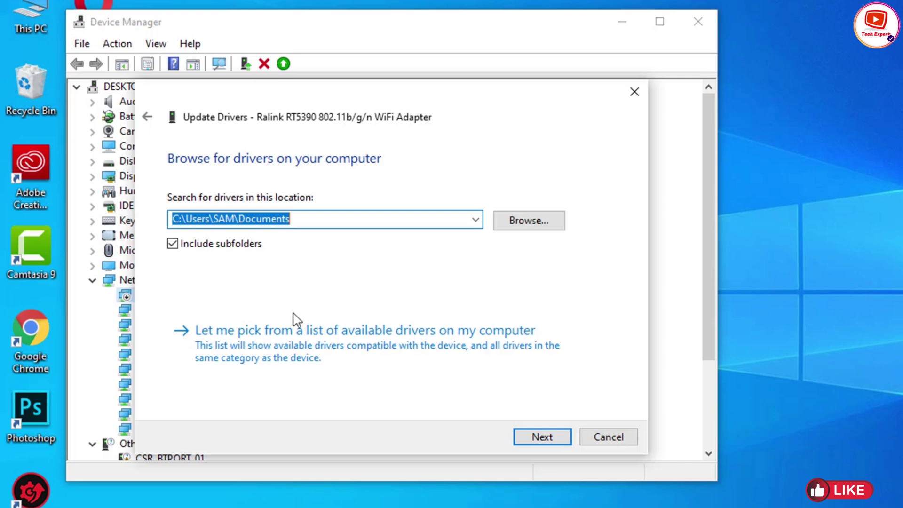
{"action": "left_click", "coordinate": [259, 338]}
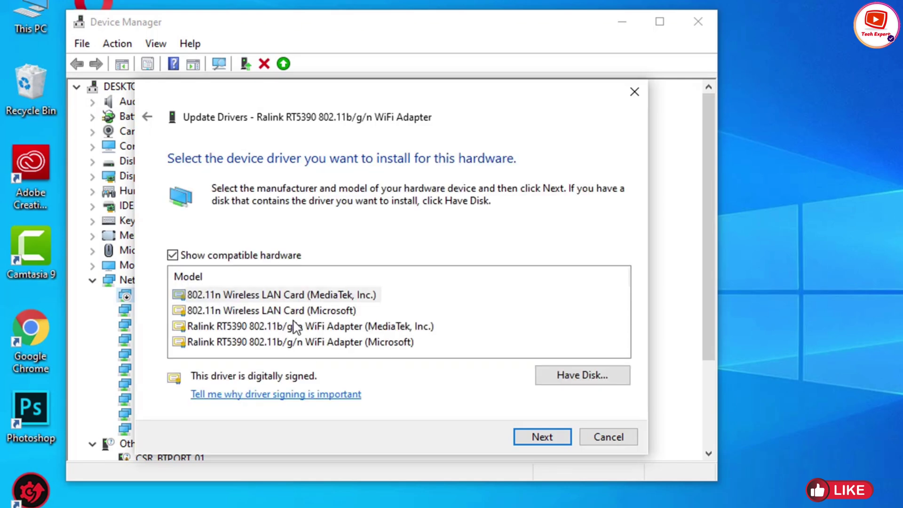
{"action": "left_click", "coordinate": [248, 328]}
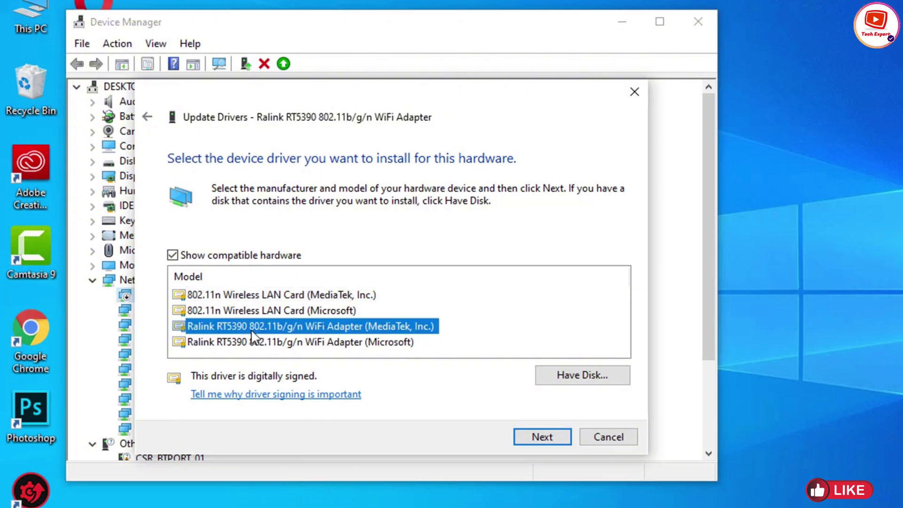
{"action": "left_click", "coordinate": [534, 444]}
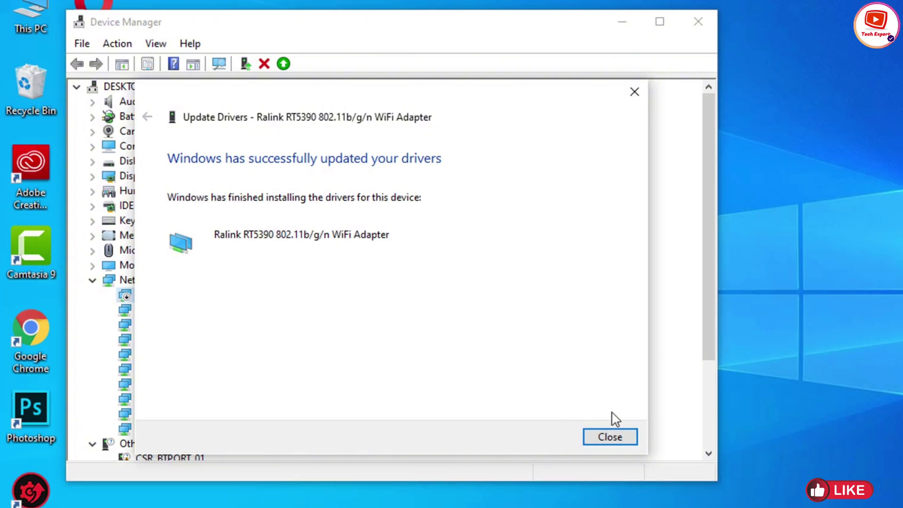
{"action": "left_click", "coordinate": [612, 437]}
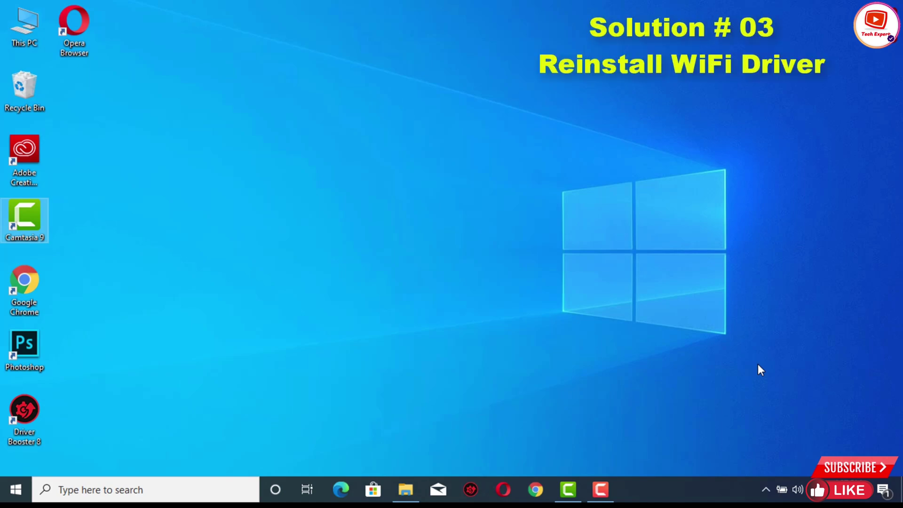
Step: Reopen Device Manager and expand the Network adapters category to list the installed adapters
{"action": "right_click", "coordinate": [19, 494]}
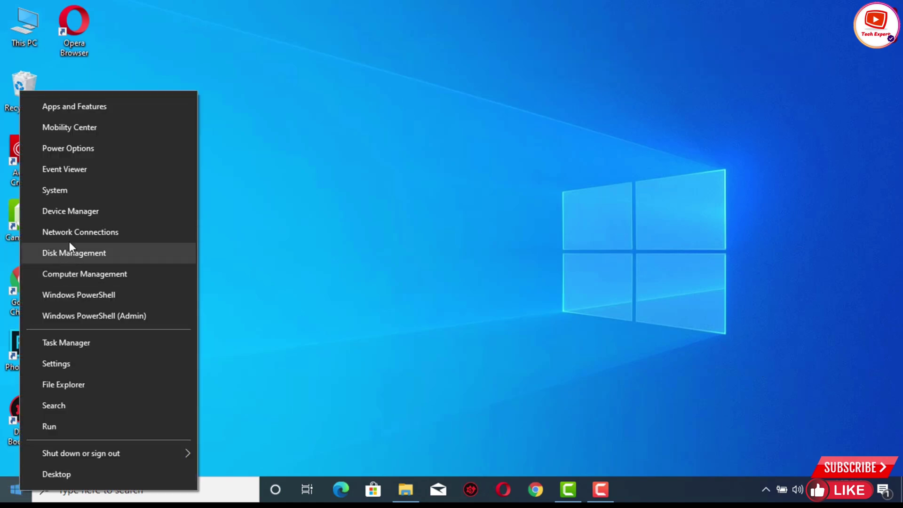
{"action": "left_click", "coordinate": [92, 211]}
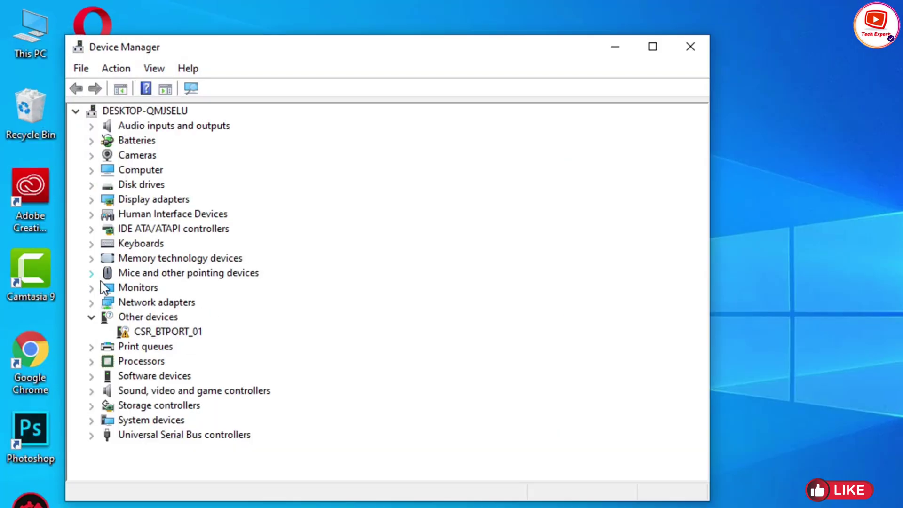
{"action": "left_click", "coordinate": [89, 304]}
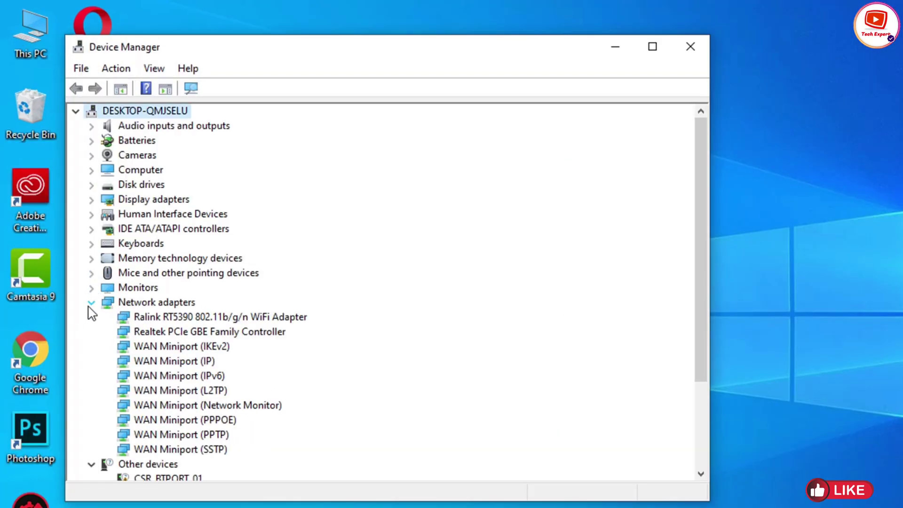
Step: Examine the driver information in the Ralink RT5390 WiFi adapter's properties, then close them
{"action": "left_click", "coordinate": [228, 319]}
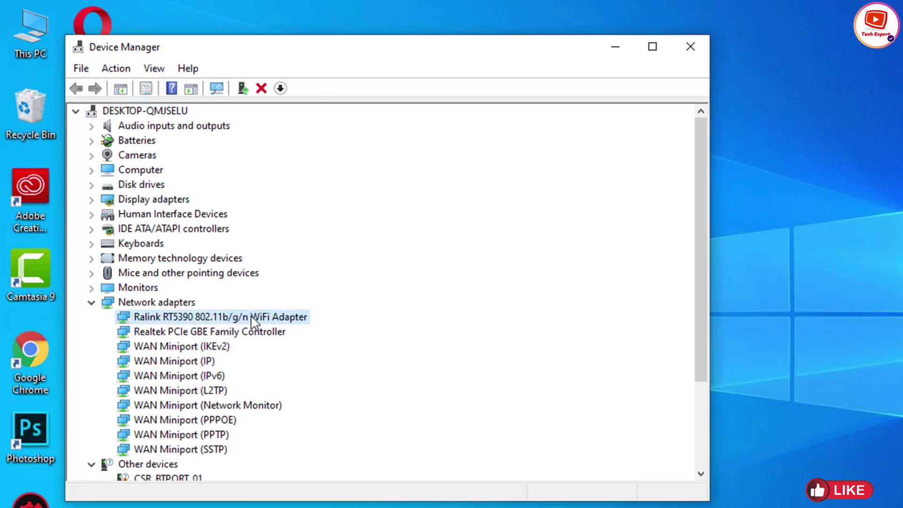
{"action": "right_click", "coordinate": [254, 320]}
{"action": "left_click", "coordinate": [344, 414]}
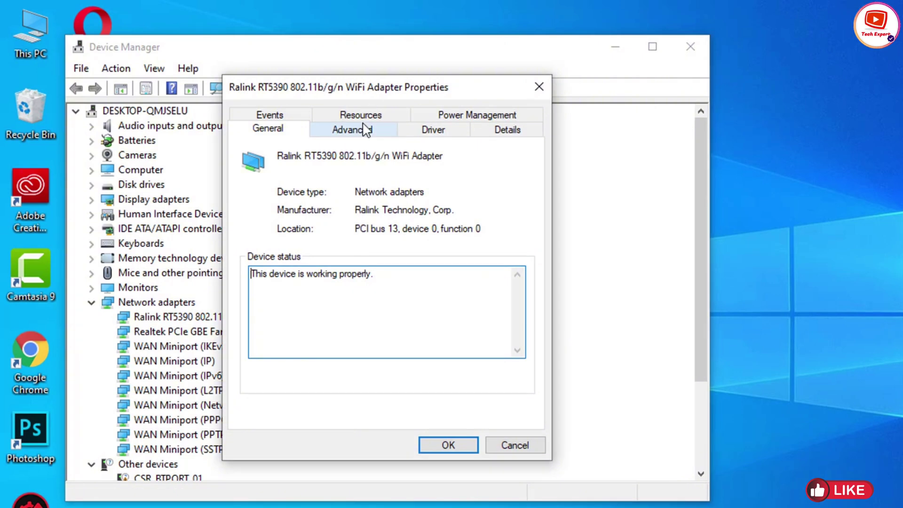
{"action": "left_click", "coordinate": [444, 134]}
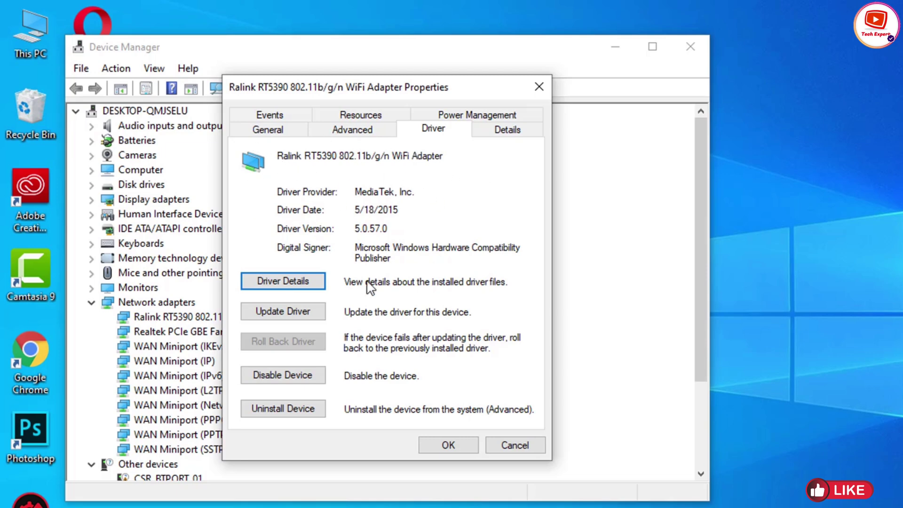
{"action": "left_click", "coordinate": [459, 444]}
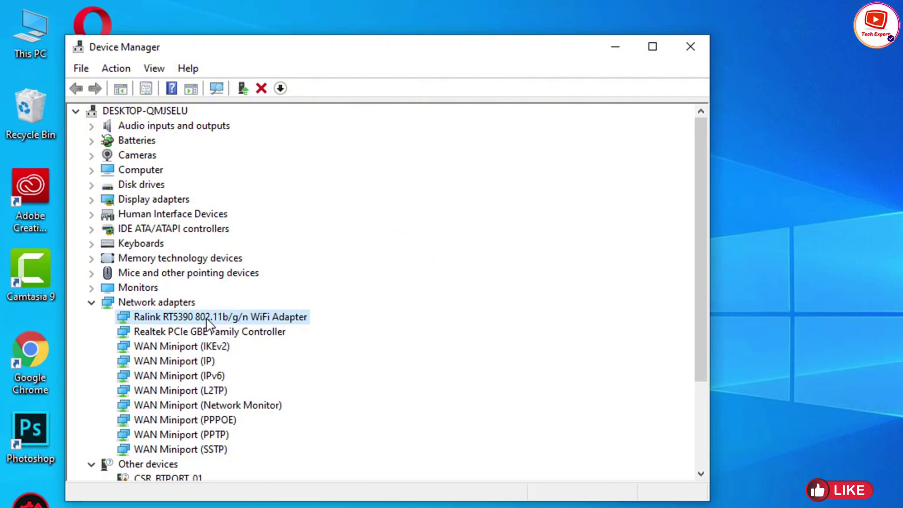
Step: Uninstall the Ralink RT5390 802.11b/g/n WiFi Adapter without deleting its driver software
{"action": "right_click", "coordinate": [206, 318]}
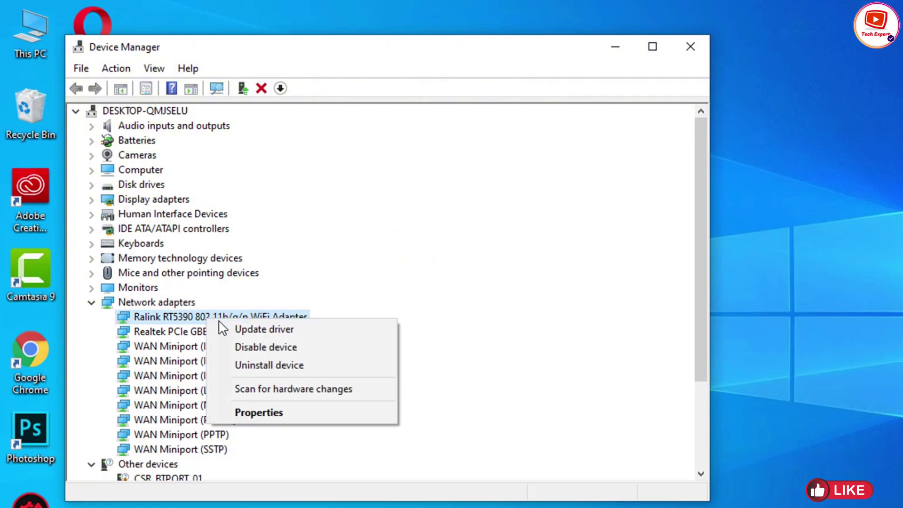
{"action": "left_click", "coordinate": [286, 371]}
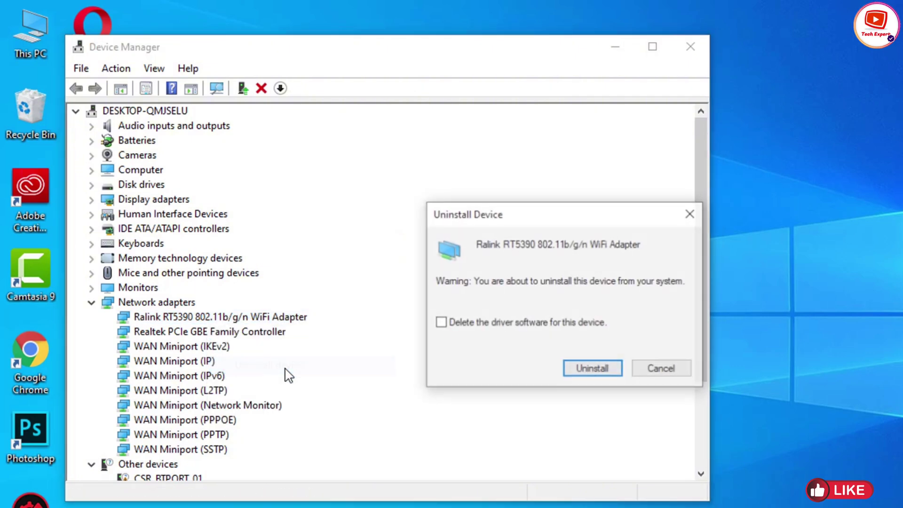
{"action": "left_click", "coordinate": [594, 369]}
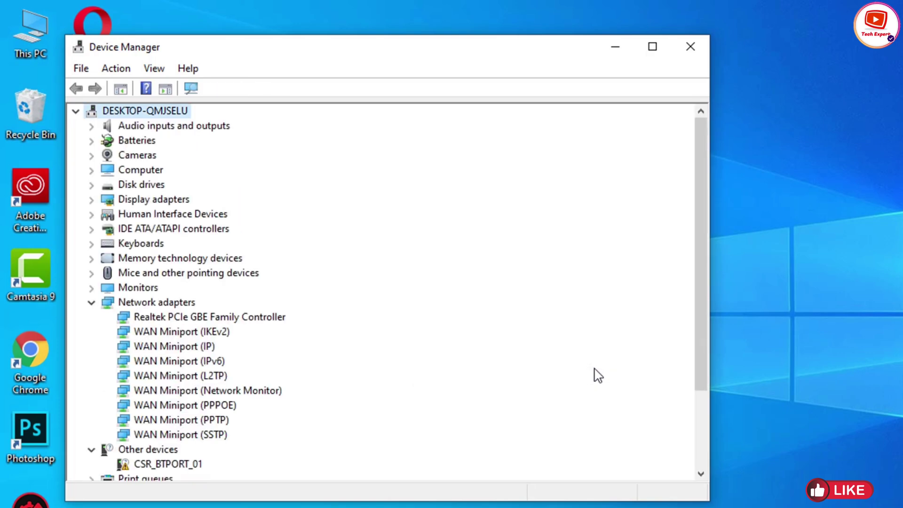
Step: Scan the computer for hardware changes to reinstall the removed WiFi adapter
{"action": "left_click", "coordinate": [191, 90]}
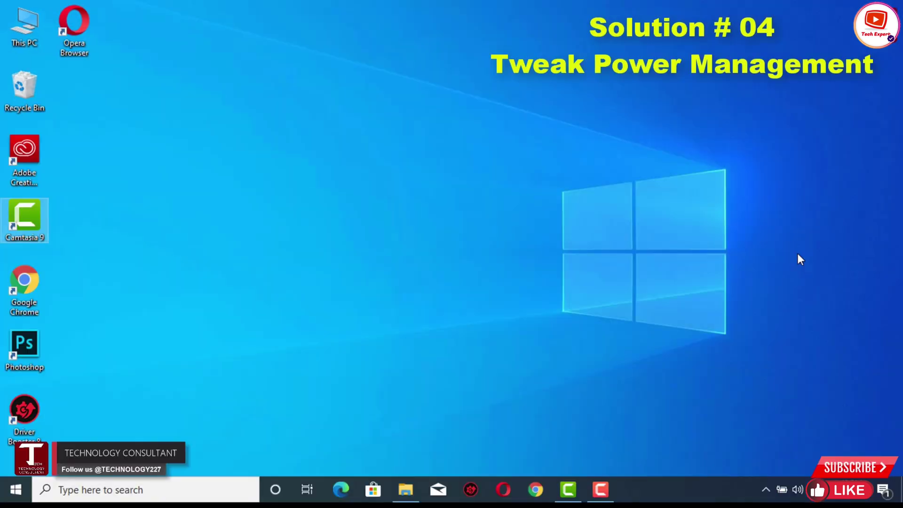
Step: Open Device Manager from the desktop and expand the Network adapters category
{"action": "right_click", "coordinate": [19, 488]}
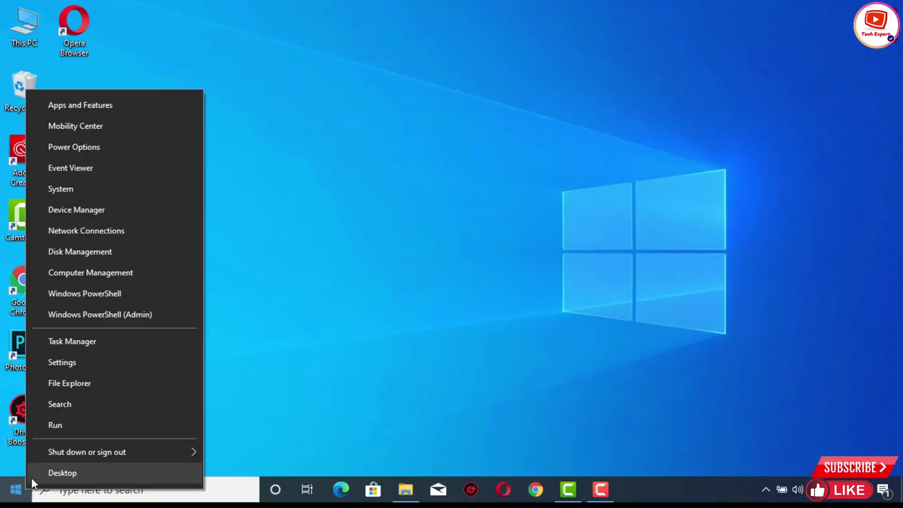
{"action": "left_click", "coordinate": [80, 207]}
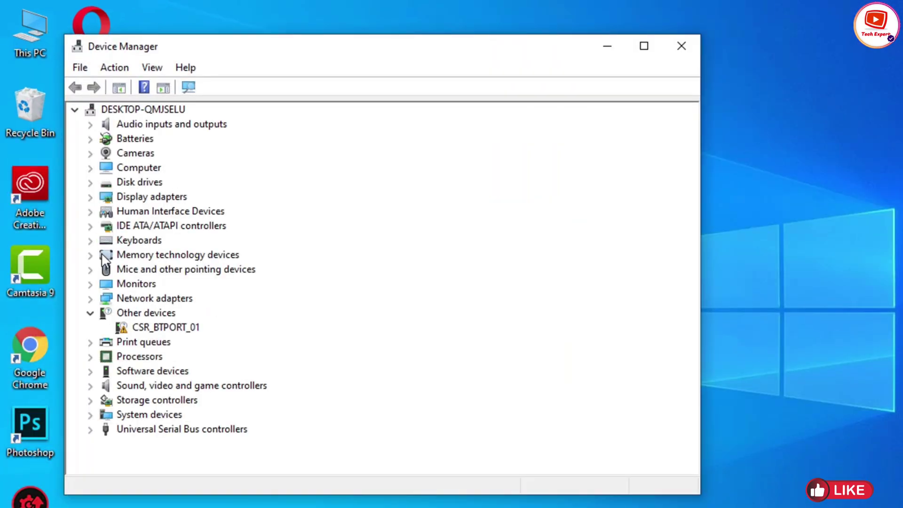
{"action": "left_click", "coordinate": [90, 298]}
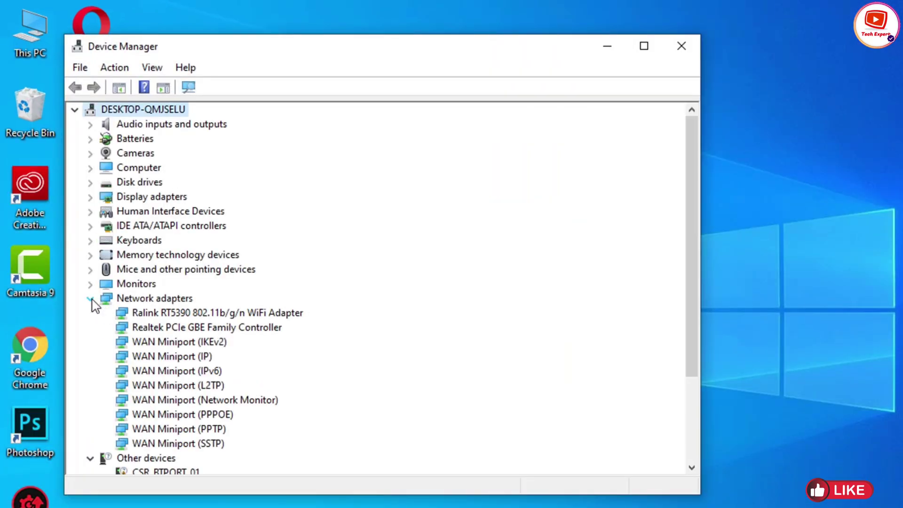
Step: Disable "Allow the computer to turn off this device to save power" for the Ralink RT5390 WiFi adapter and save the change
{"action": "left_click", "coordinate": [162, 316]}
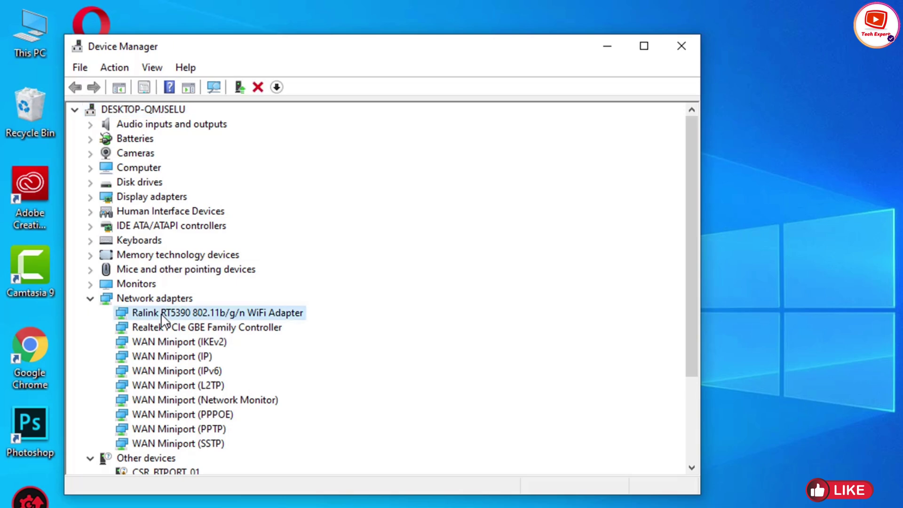
{"action": "right_click", "coordinate": [161, 316]}
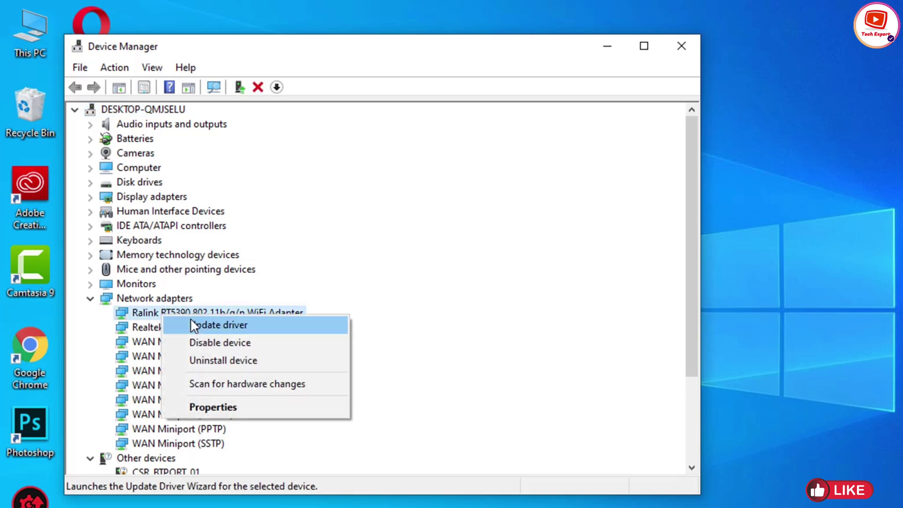
{"action": "left_click", "coordinate": [223, 406]}
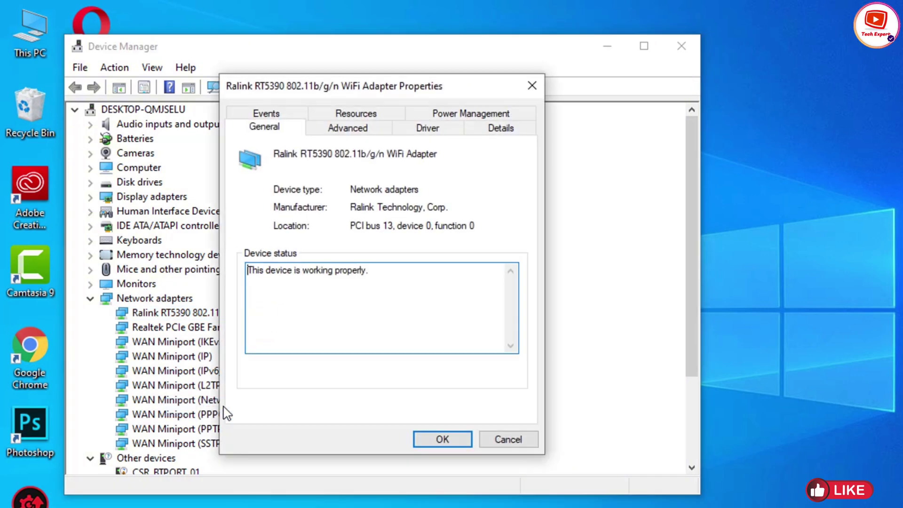
{"action": "left_click", "coordinate": [472, 118]}
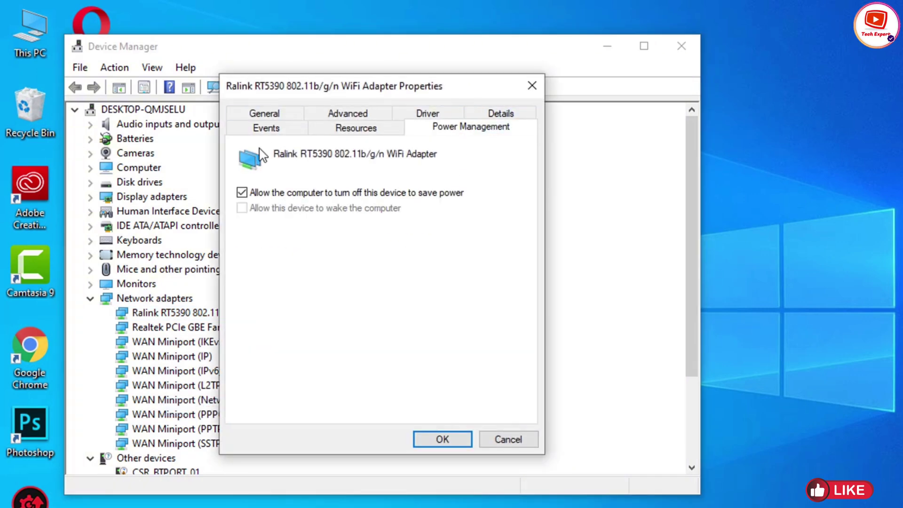
{"action": "left_click", "coordinate": [251, 192]}
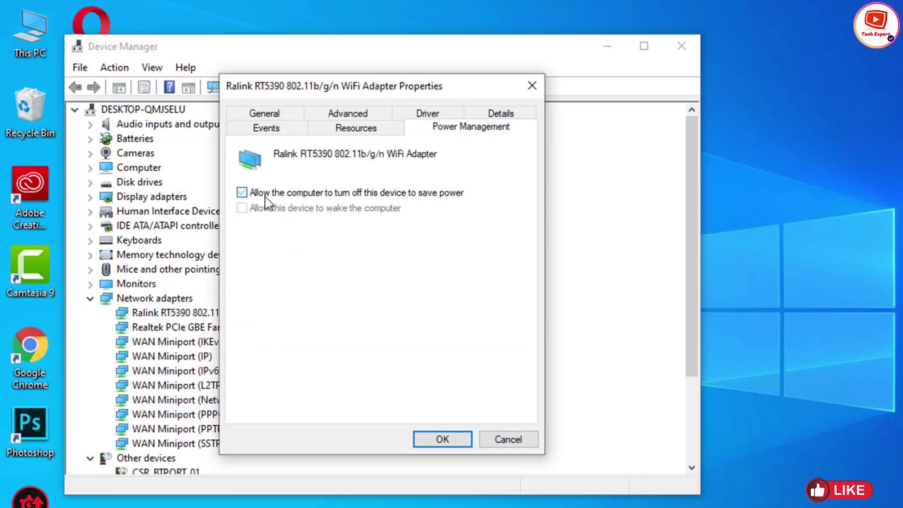
{"action": "left_click", "coordinate": [440, 438]}
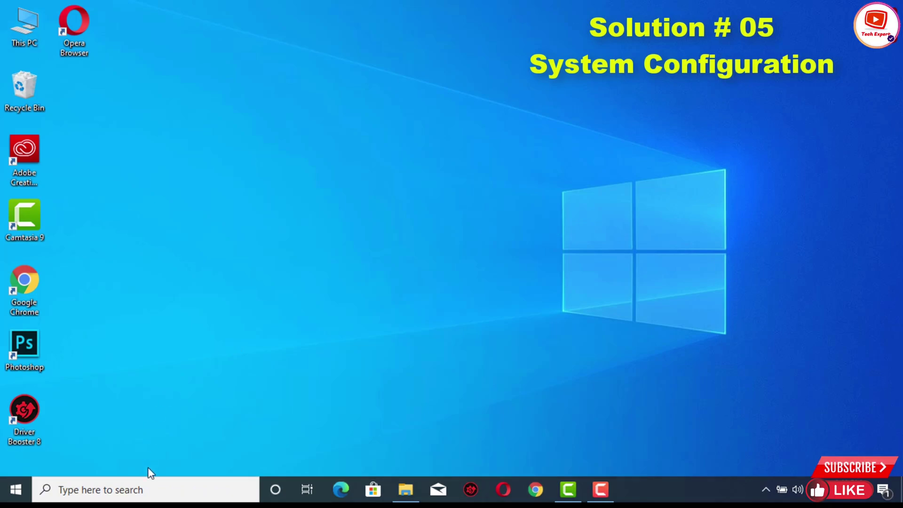
Step: Search Windows for "system con" and run System Configuration as administrator
{"action": "left_click", "coordinate": [147, 489]}
{"action": "type", "text": "system con"}
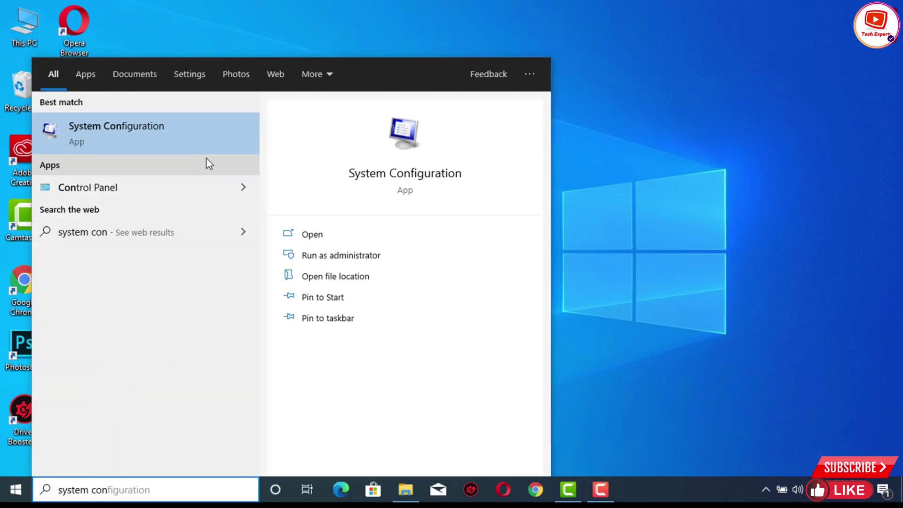
{"action": "right_click", "coordinate": [189, 145]}
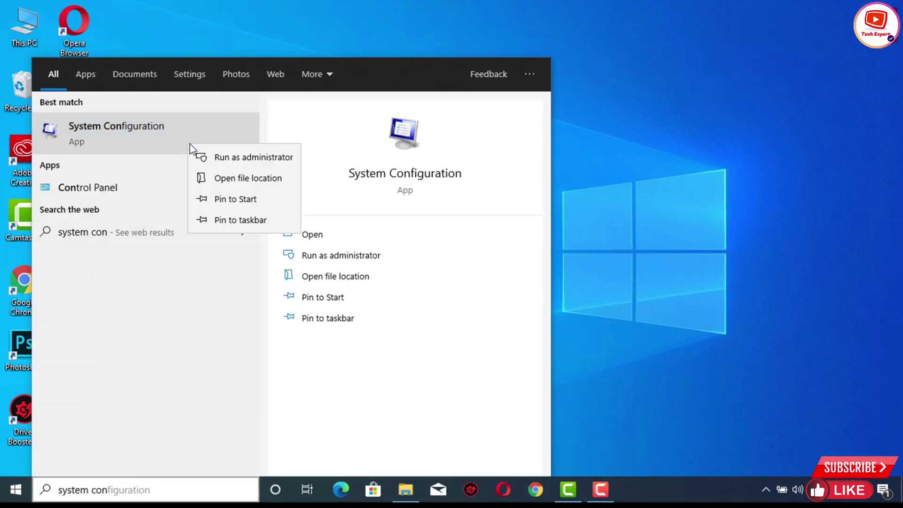
{"action": "left_click", "coordinate": [218, 157]}
Step: Enable all services in System Configuration, apply the change and restart the computer
{"action": "left_click", "coordinate": [292, 107]}
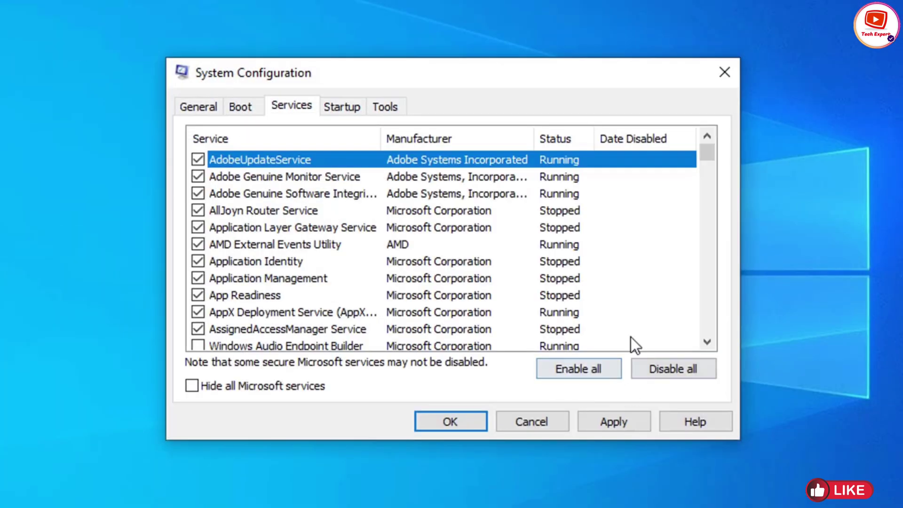
{"action": "left_click", "coordinate": [583, 371]}
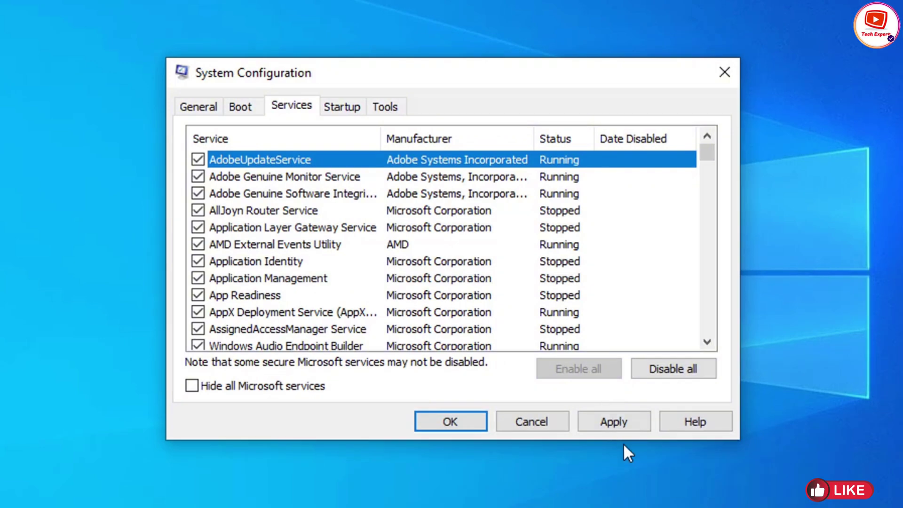
{"action": "left_click", "coordinate": [623, 420]}
{"action": "left_click", "coordinate": [441, 421]}
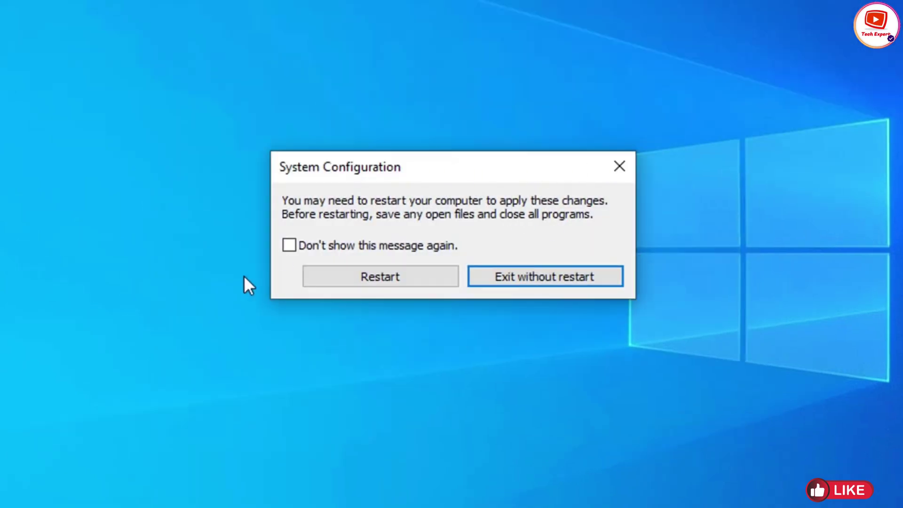
{"action": "left_click", "coordinate": [369, 282]}
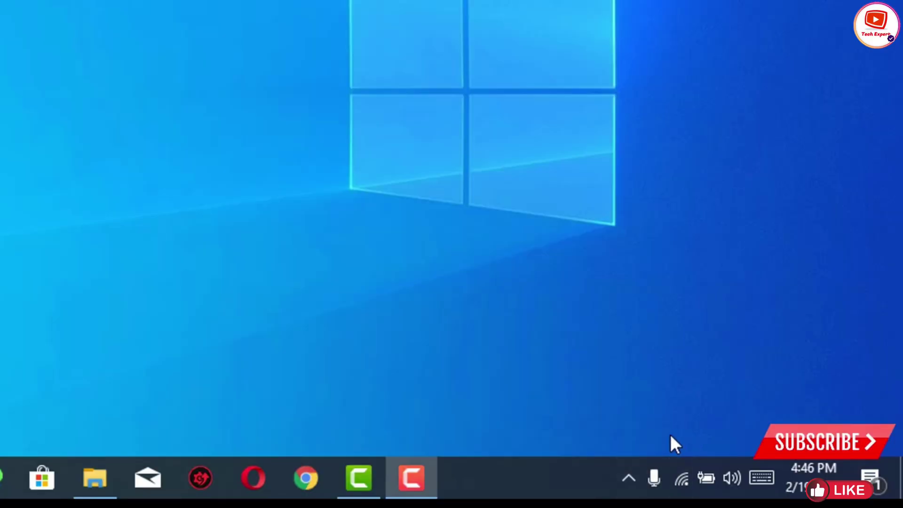
Step: Open the list of available WiFi networks to check the wireless connection
{"action": "left_click", "coordinate": [682, 480]}
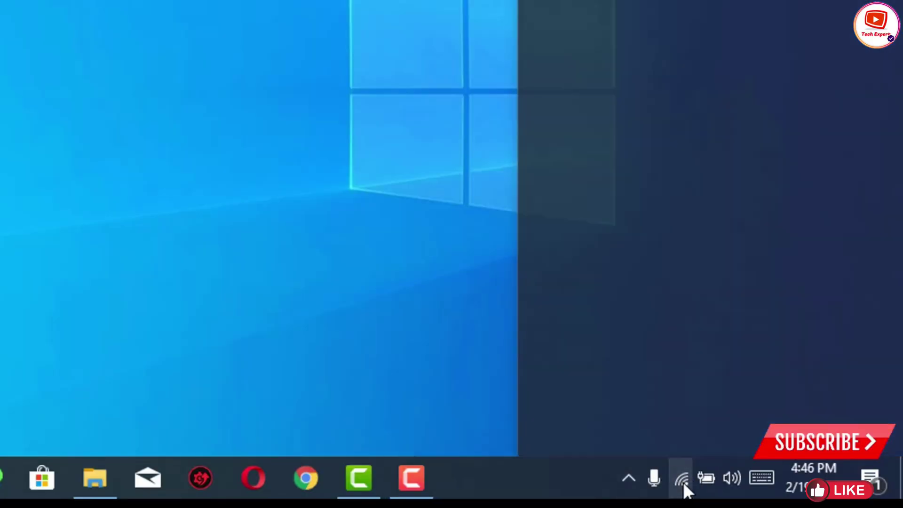